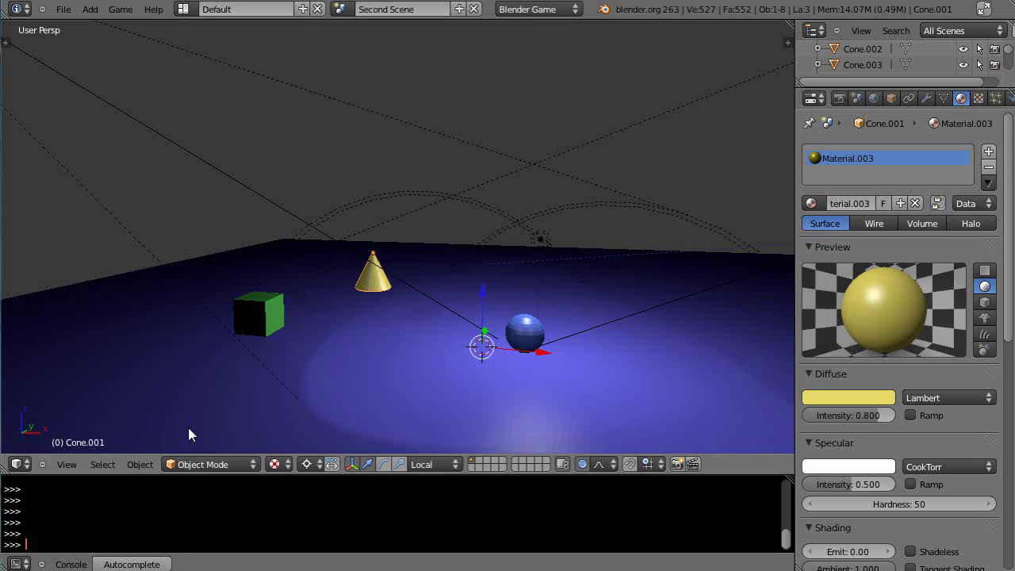
Place the 3D cursor on the floor, select the green cube, and inspect its logic bricks full-window.
{"action": "left_click", "coordinate": [402, 380]}
{"action": "left_click", "coordinate": [294, 388]}
{"action": "key", "text": "ctrl+Right"}
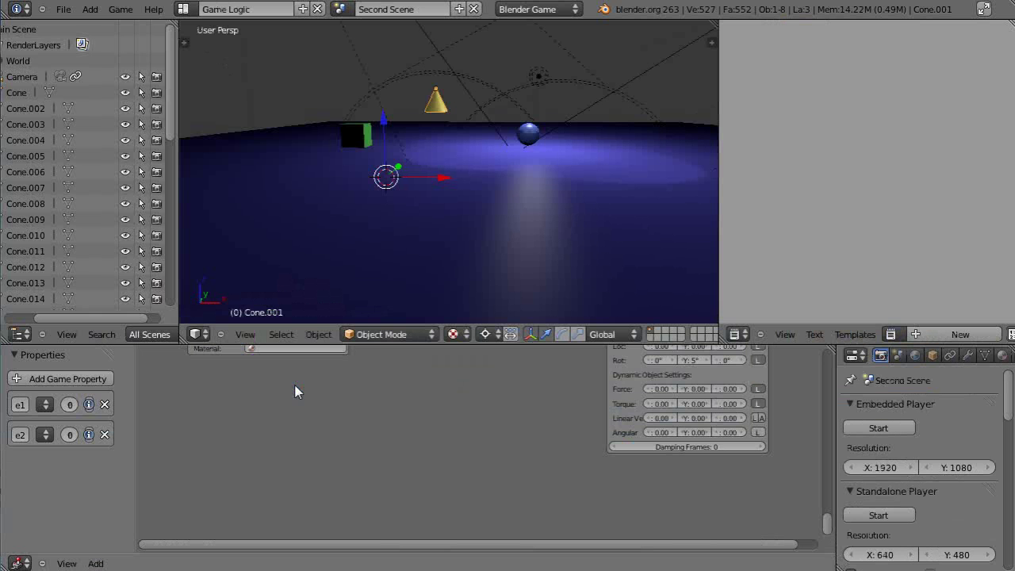
{"action": "right_click", "coordinate": [357, 136]}
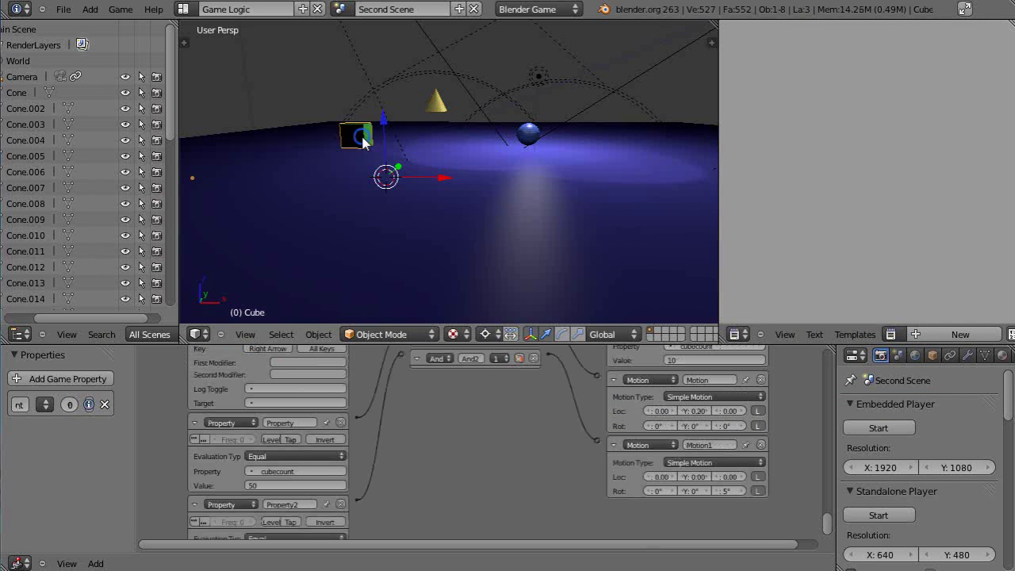
{"action": "key", "text": "ctrl+Up"}
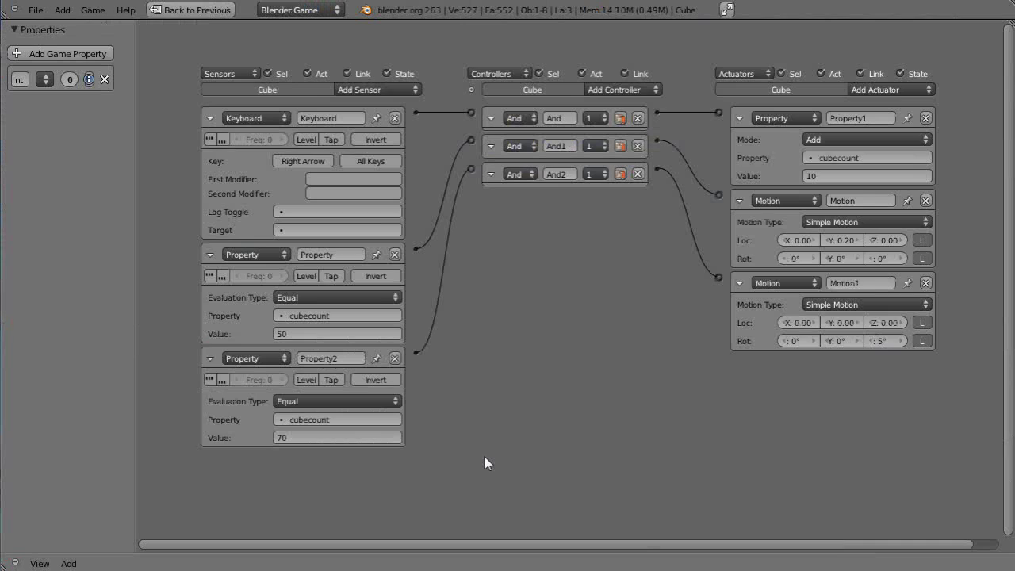
{"action": "scroll", "coordinate": [427, 373], "scroll_direction": "up", "scroll_amount": 1}
{"action": "scroll", "coordinate": [403, 327], "scroll_direction": "down", "scroll_amount": 1}
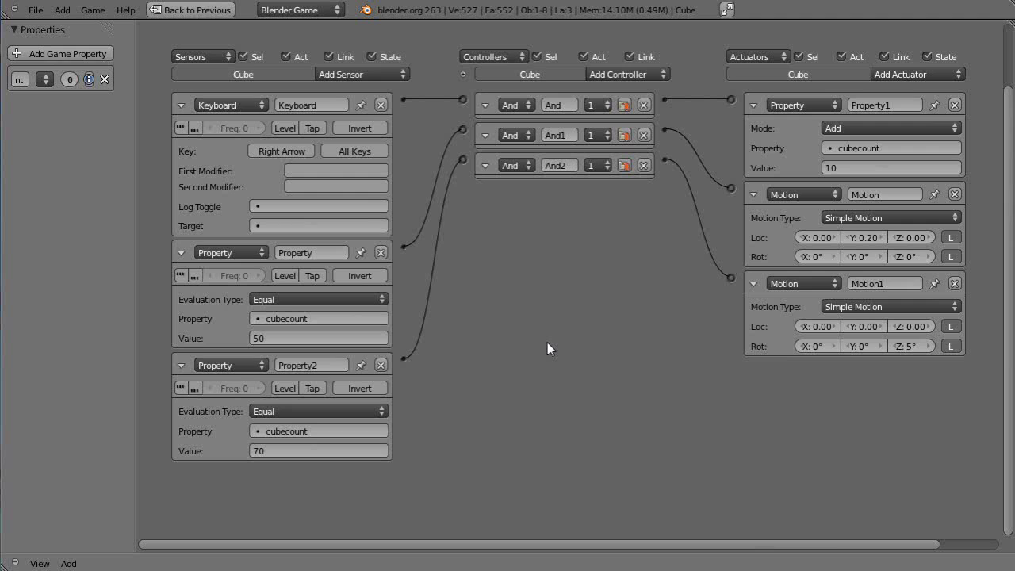
{"action": "key", "text": "ctrl+Up"}
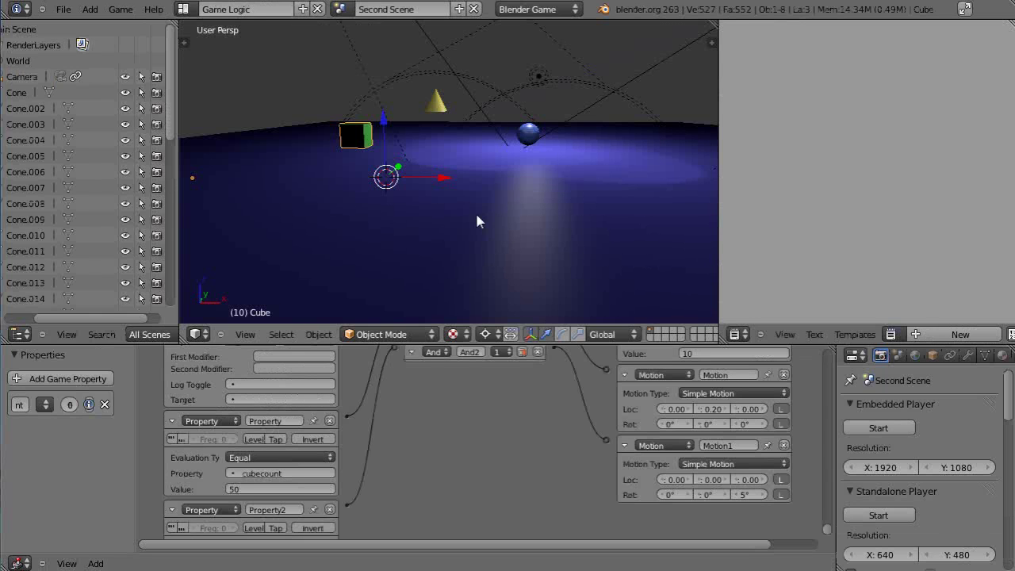
{"action": "key", "text": "ctrl+Left"}
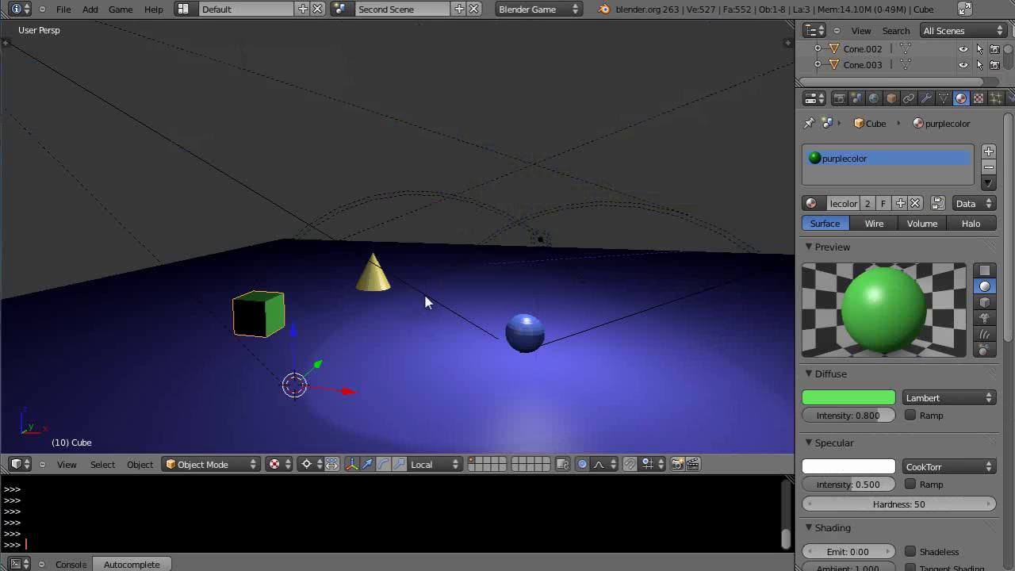
{"action": "key", "text": "p"}
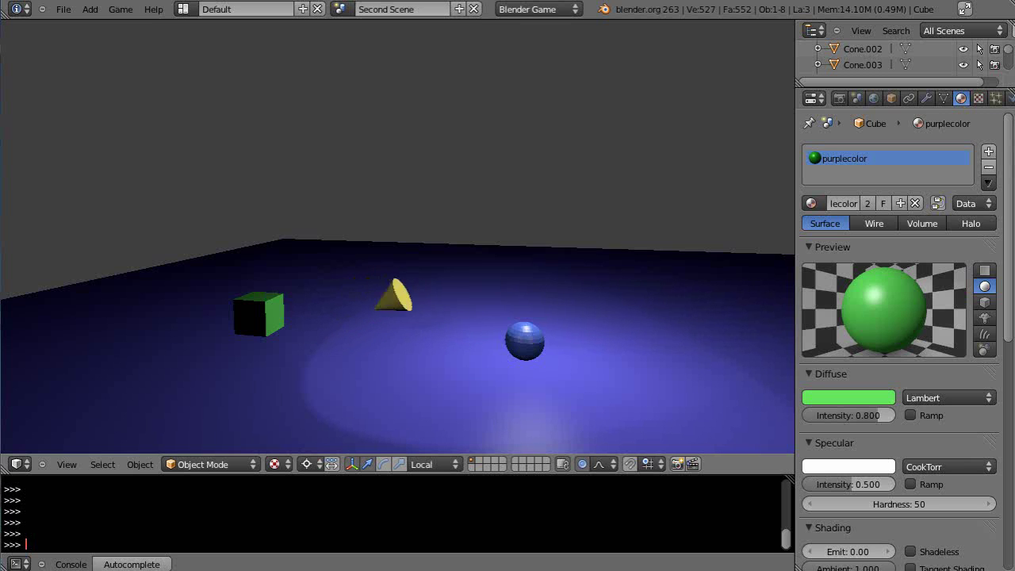
{"action": "key", "text": "Left"}
{"action": "key", "text": "Right"}
{"action": "key", "text": "Up"}
{"action": "key", "text": "Left"}
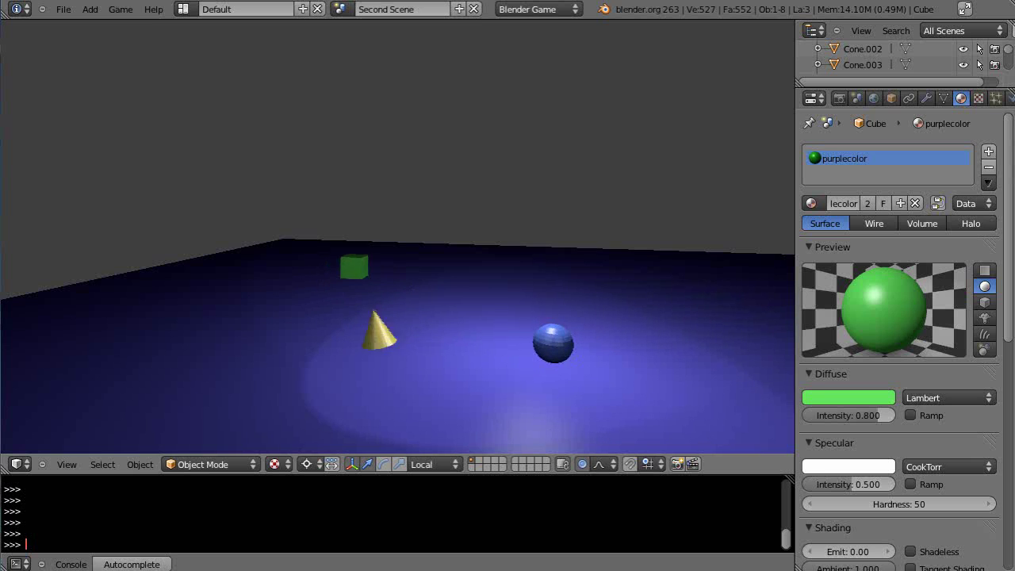
{"action": "key", "text": "Right"}
{"action": "key", "text": "Left"}
{"action": "key", "text": "Right"}
{"action": "key", "text": "Left"}
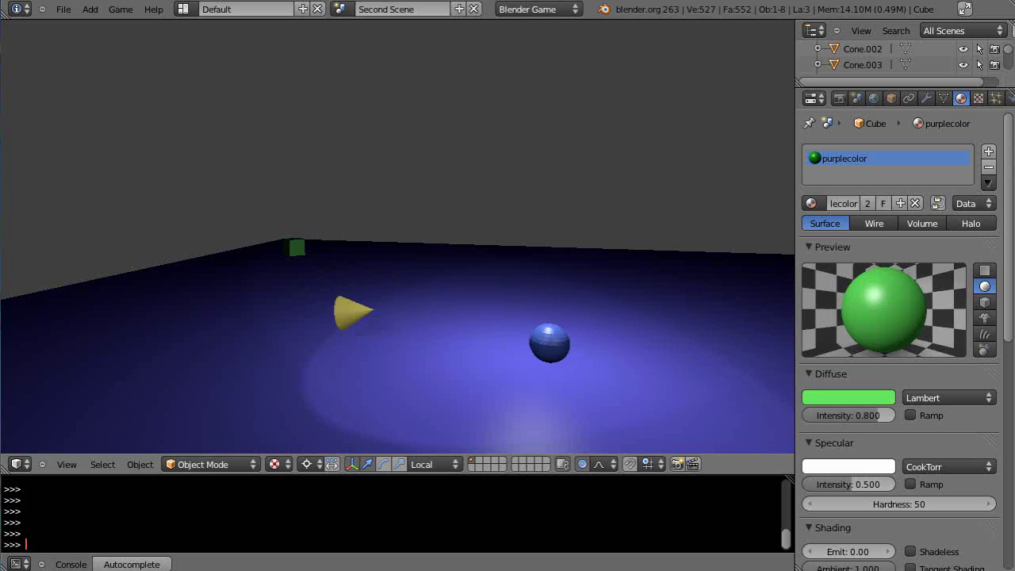
{"action": "key", "text": "Right"}
{"action": "key", "text": "Left"}
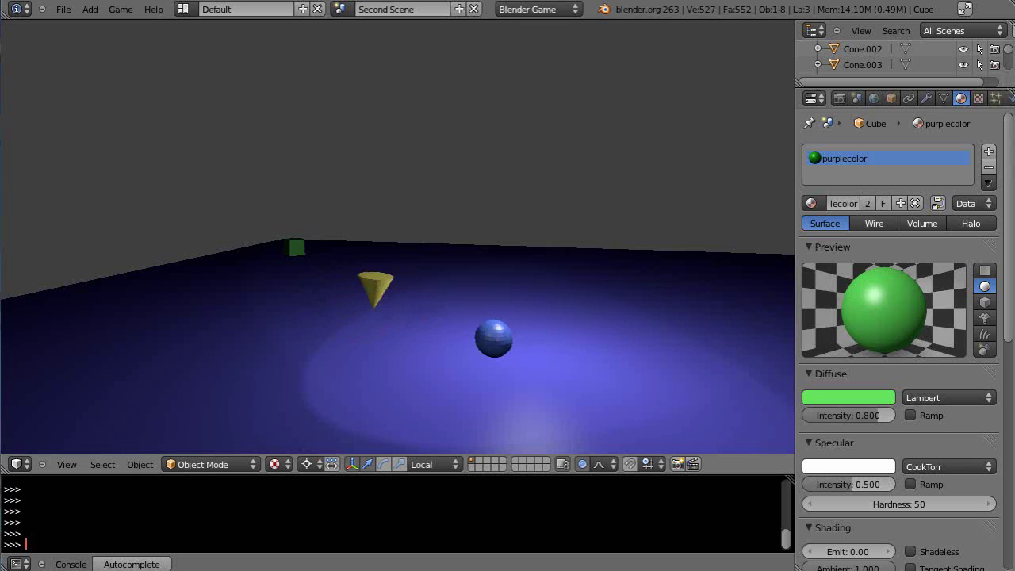
{"action": "key", "text": "Left"}
{"action": "key", "text": "Left"}
{"action": "key", "text": "Right"}
{"action": "key", "text": "Left"}
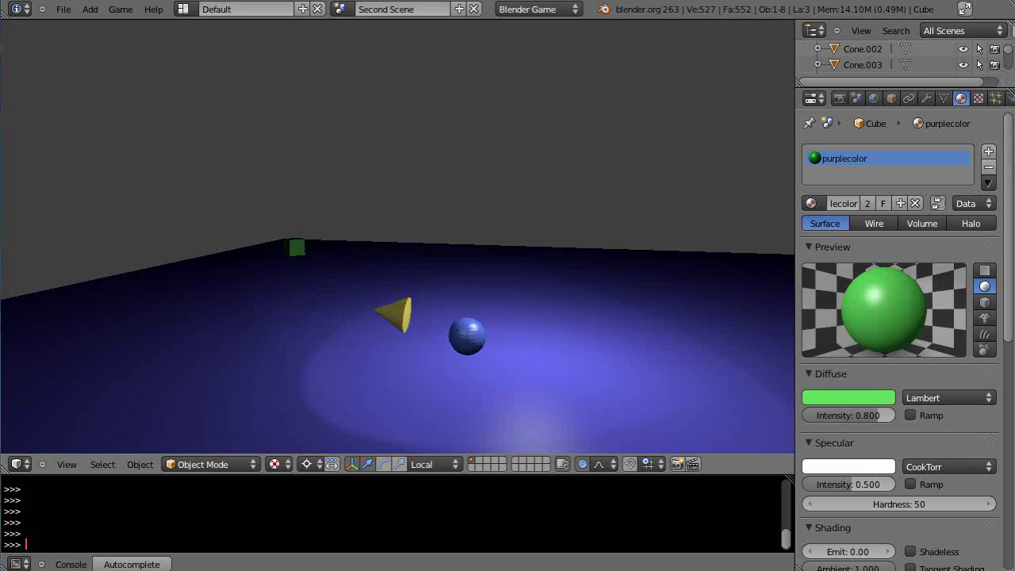
{"action": "key", "text": "Left"}
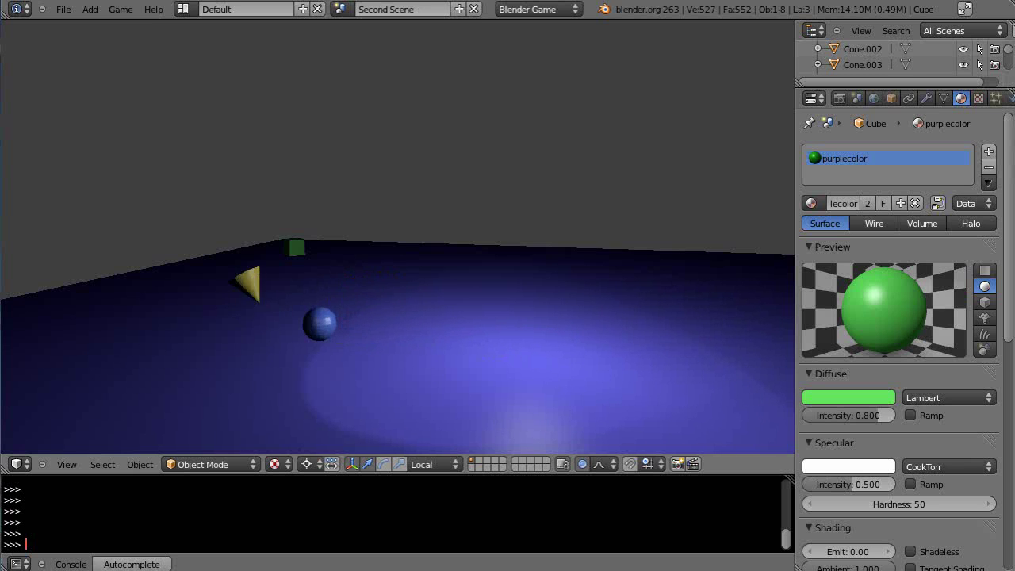
{"action": "key", "text": "Escape"}
{"action": "key", "text": "ctrl+Up"}
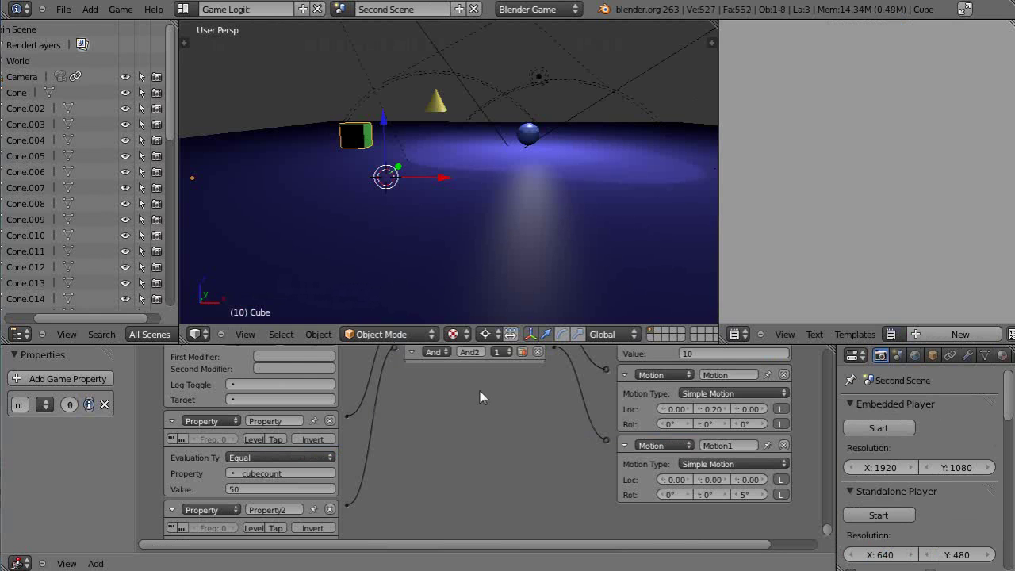
Cut the link between the Right Arrow Keyboard sensor and the first And controller.
{"action": "key", "text": "ctrl+Up"}
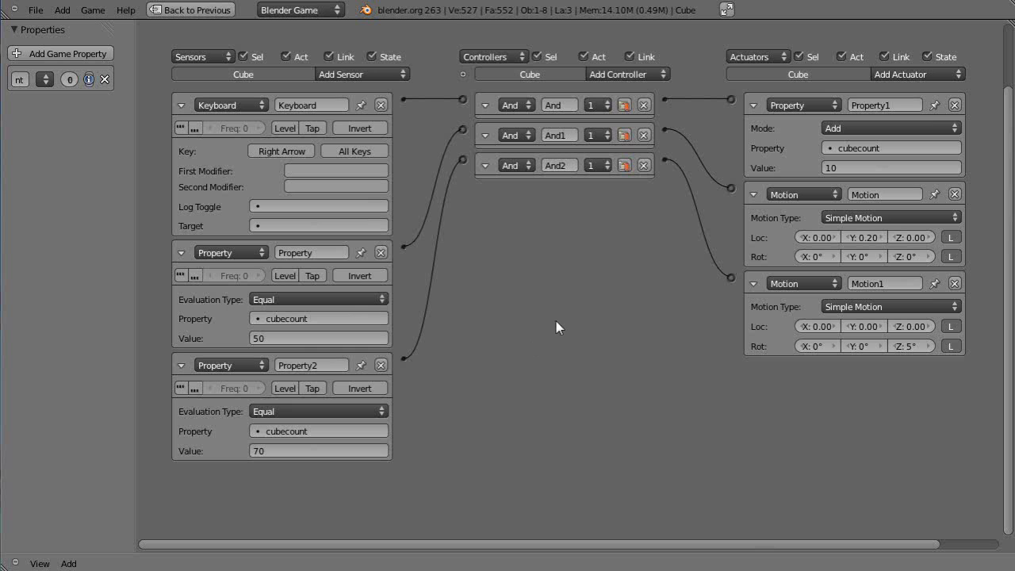
{"action": "key", "text": "ctrl+Up"}
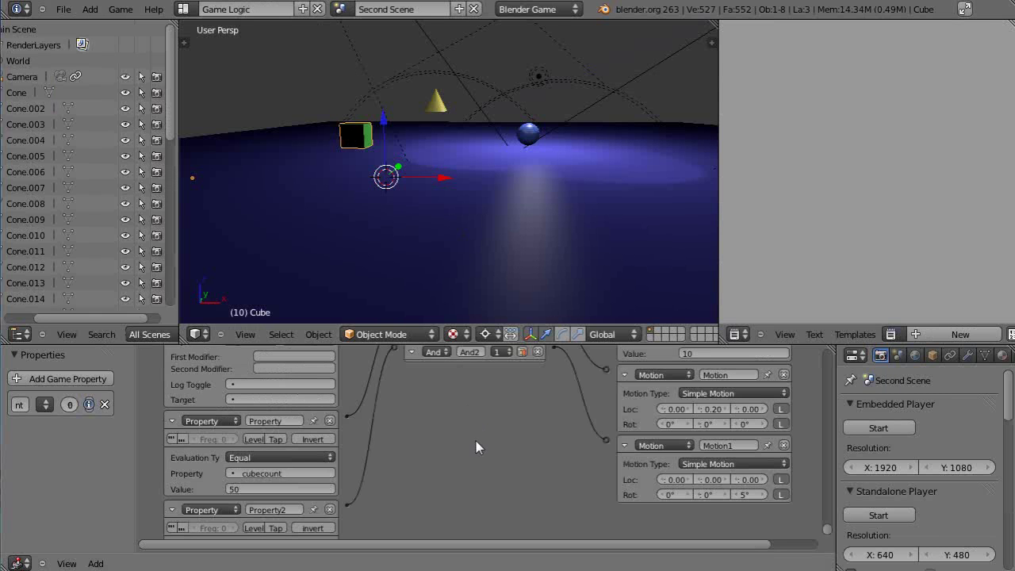
{"action": "key", "text": "ctrl+Up"}
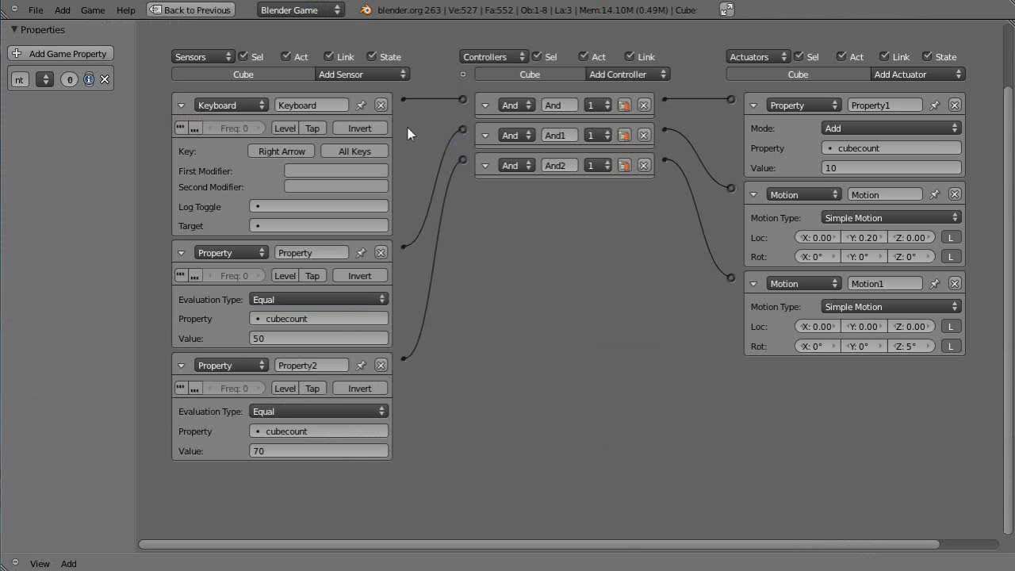
{"action": "right_click_drag", "start_coordinate": [436, 86], "coordinate": [432, 114], "text": "ctrl"}
In the Default layout, move the green cube about 4.75 units back along its local Y axis.
{"action": "key", "text": "ctrl+Up"}
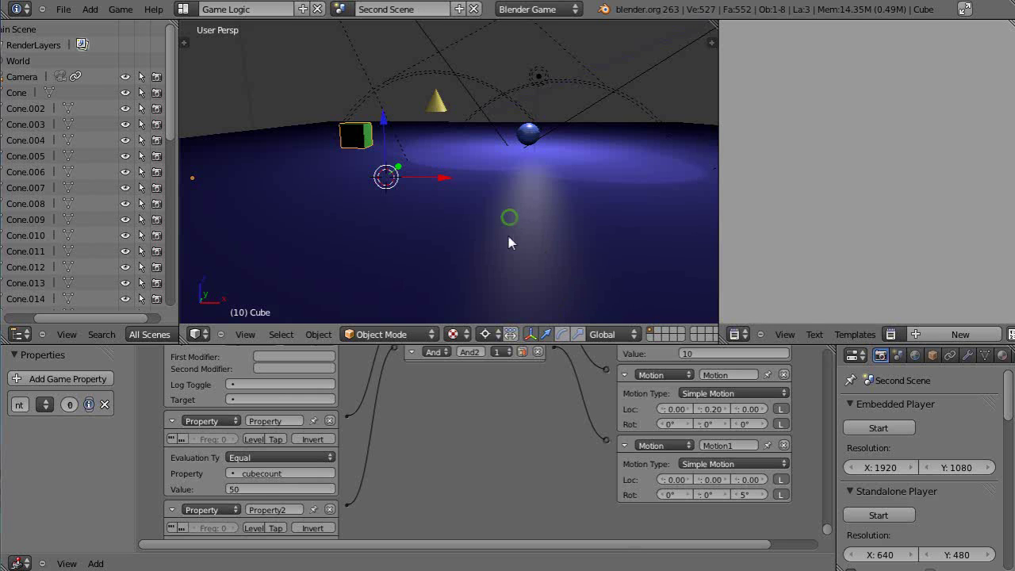
{"action": "middle_click_drag", "start_coordinate": [476, 199], "coordinate": [412, 237]}
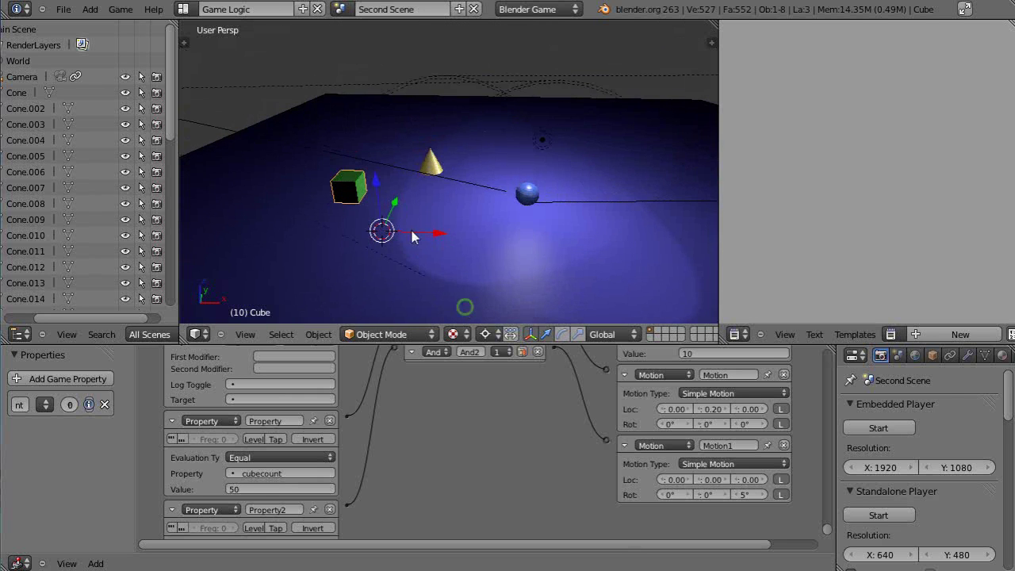
{"action": "key", "text": "ctrl+Left"}
{"action": "middle_click_drag", "start_coordinate": [412, 340], "coordinate": [410, 464]}
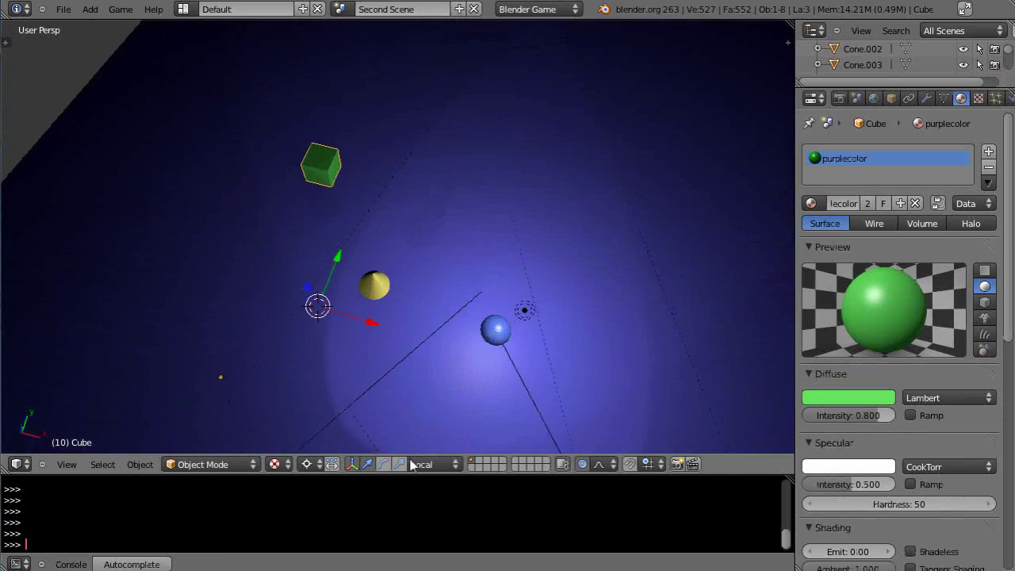
{"action": "left_click_drag", "start_coordinate": [329, 264], "coordinate": [290, 365]}
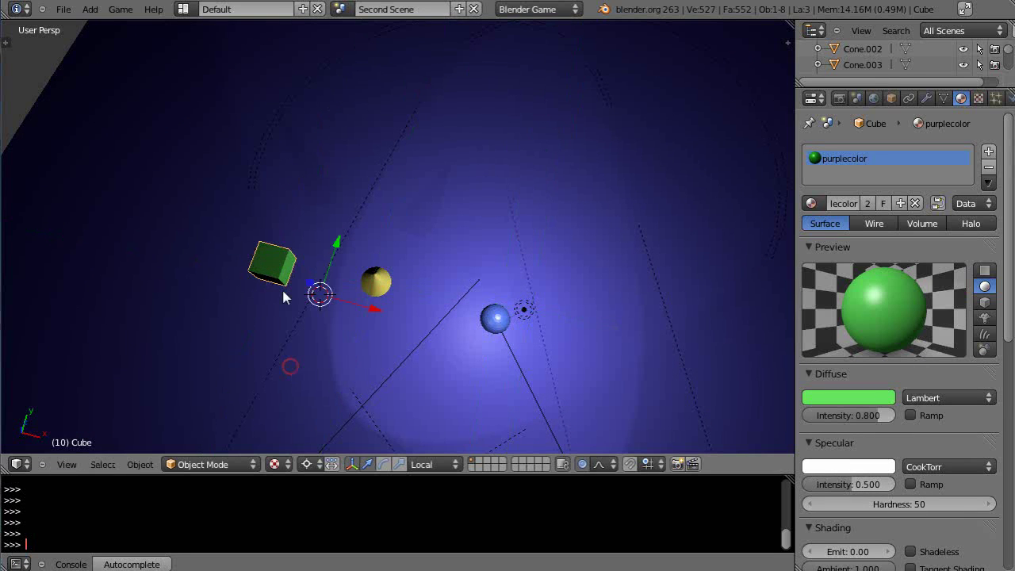
{"action": "middle_click_drag", "start_coordinate": [378, 399], "coordinate": [396, 257]}
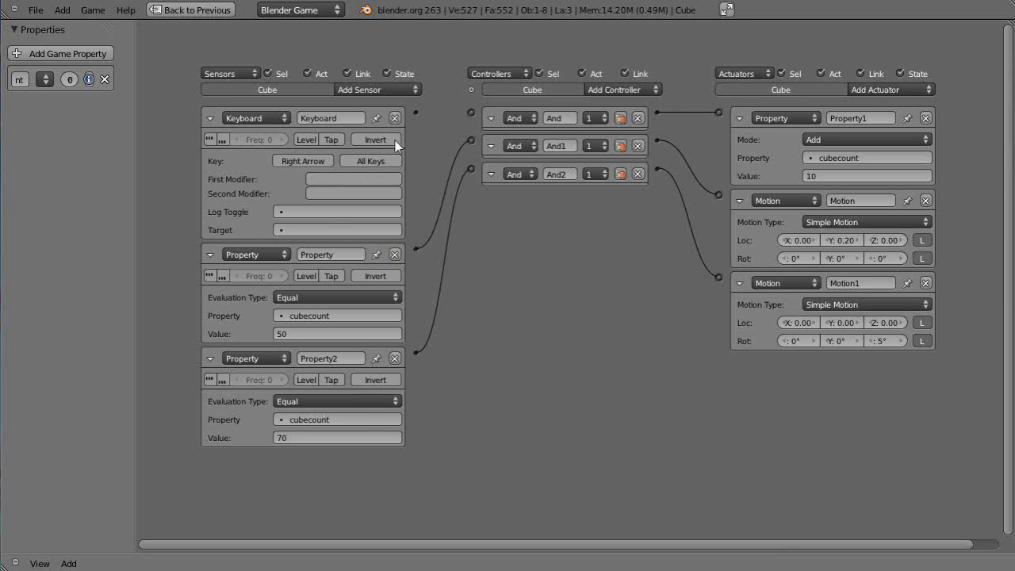
{"action": "left_click", "coordinate": [407, 90]}
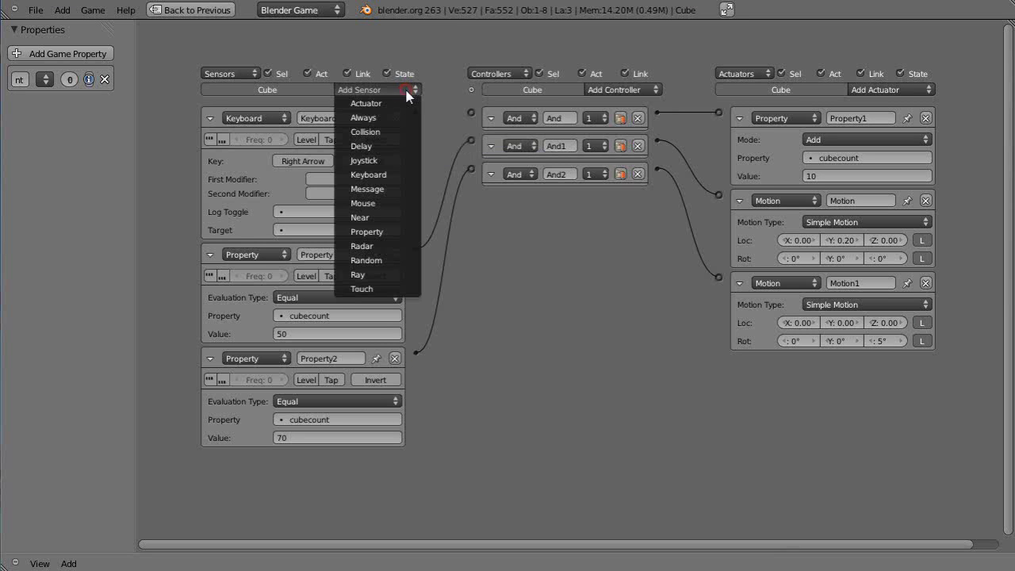
{"action": "left_click", "coordinate": [367, 289]}
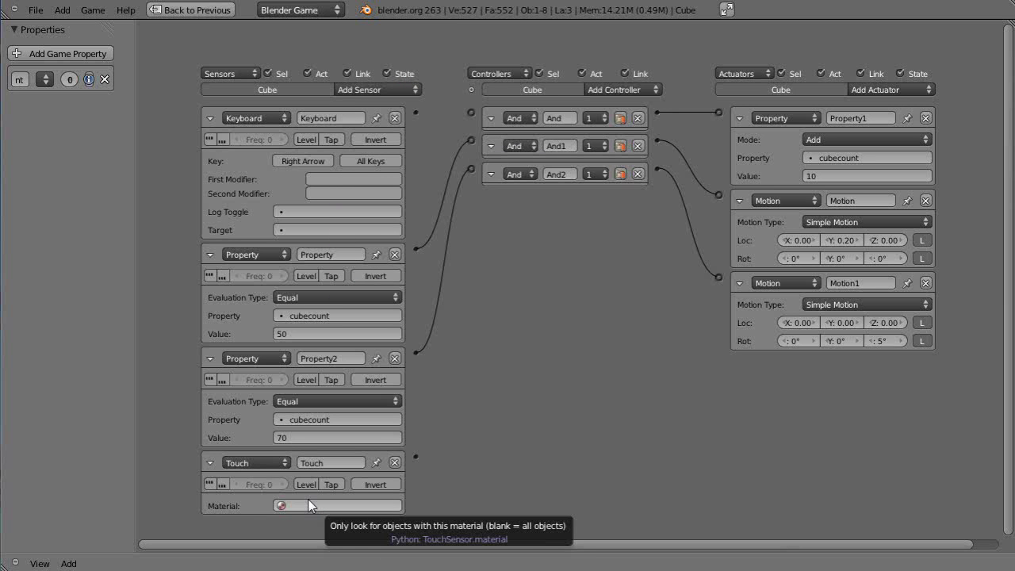
{"action": "key", "text": "ctrl+Up"}
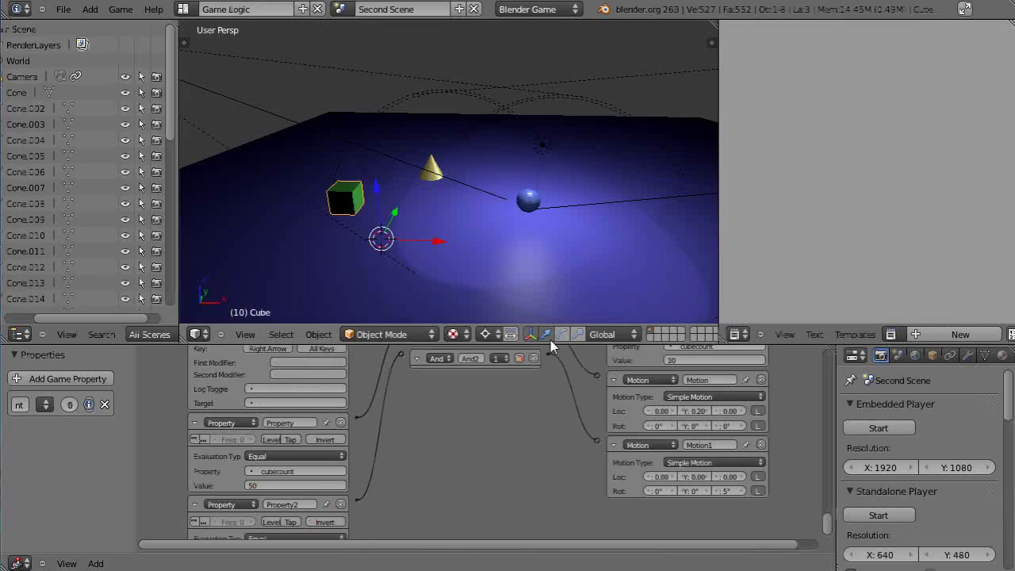
{"action": "right_click", "coordinate": [433, 179]}
{"action": "right_click", "coordinate": [432, 172]}
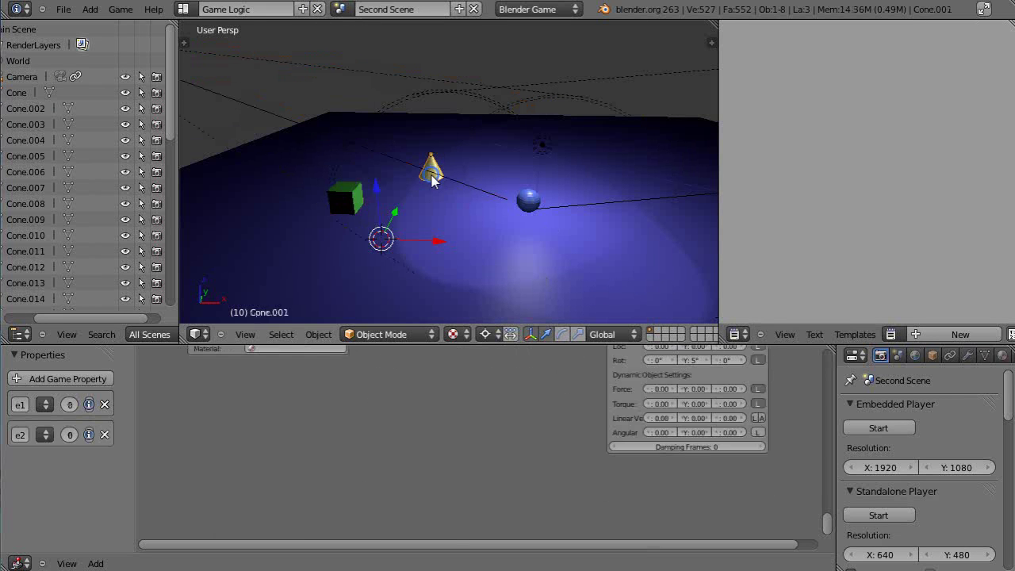
{"action": "scroll", "coordinate": [391, 429], "scroll_direction": "down", "scroll_amount": 2}
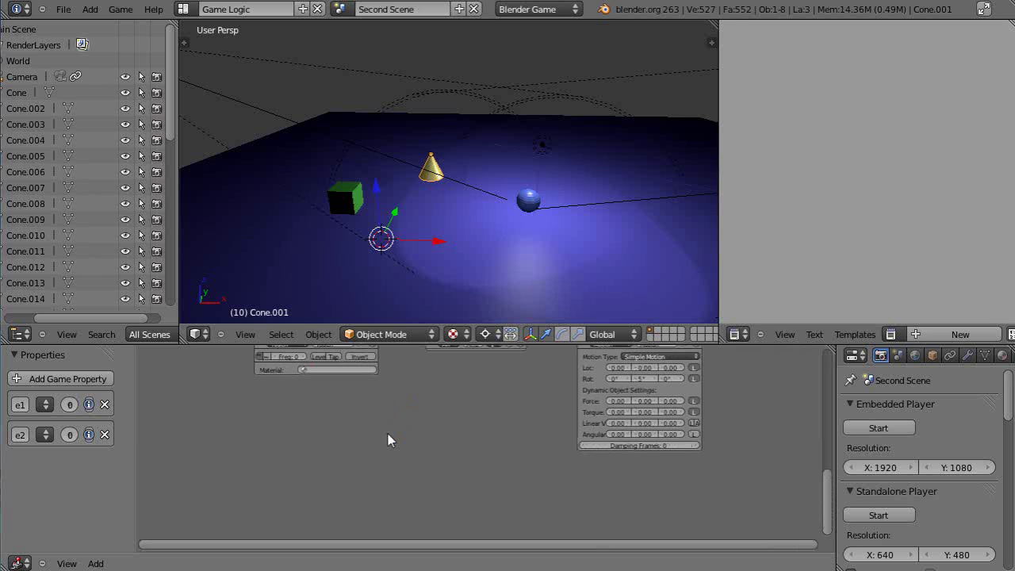
{"action": "right_click", "coordinate": [342, 210]}
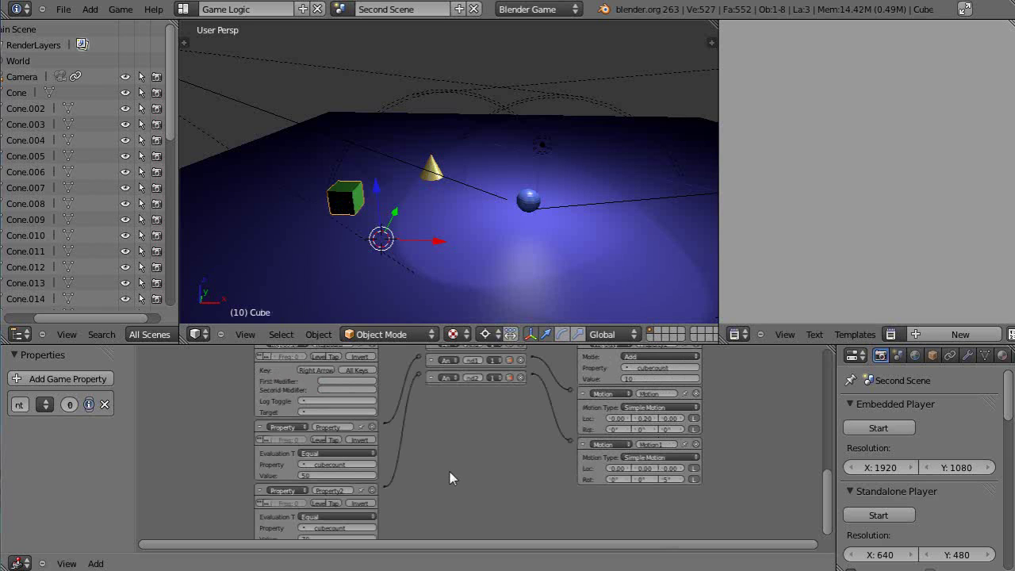
{"action": "key", "text": "ctrl+Up"}
{"action": "key", "text": "Home"}
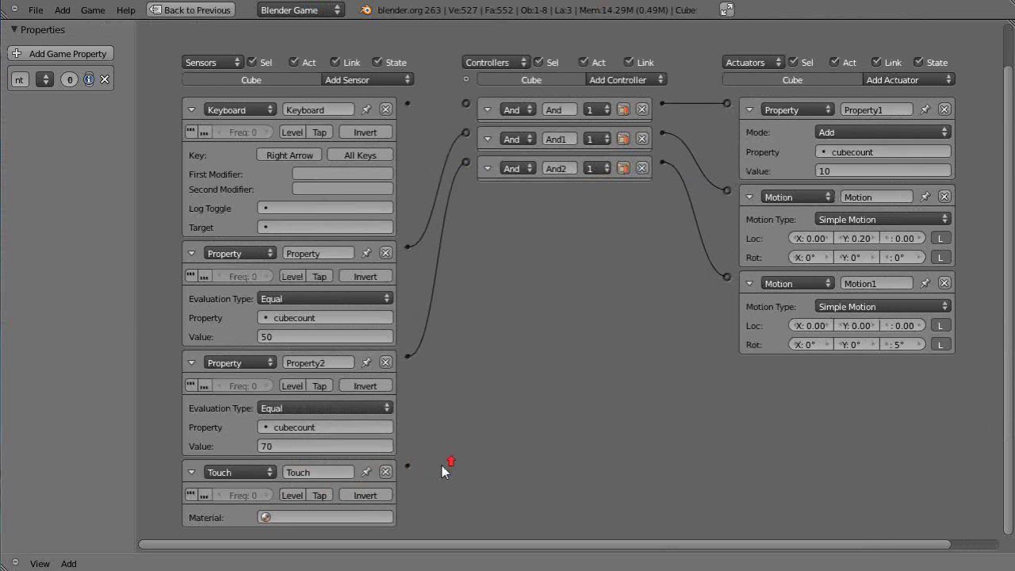
Turn on TRUE pulse for the Touch sensor and add a new And controller.
{"action": "left_click", "coordinate": [191, 496]}
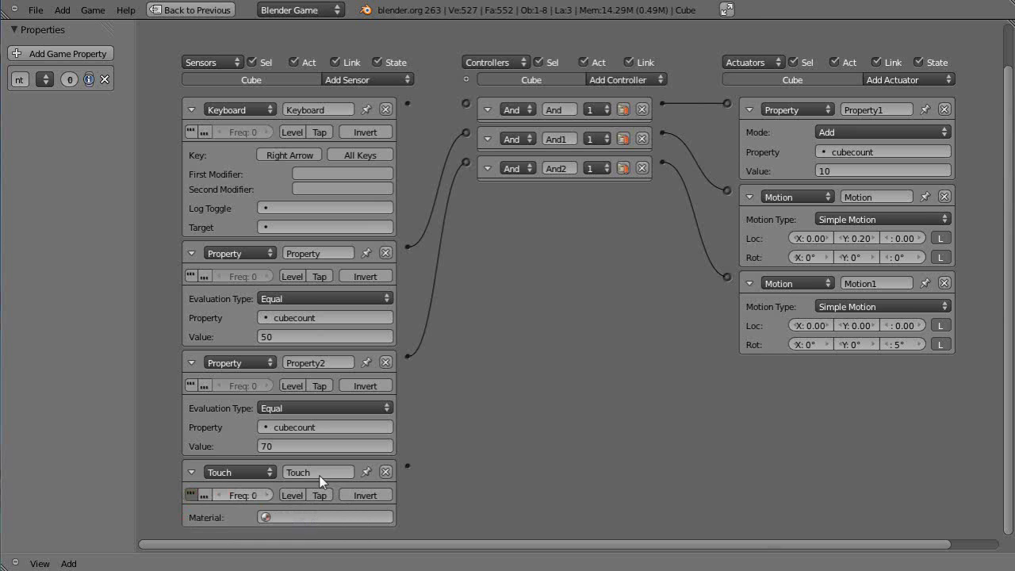
{"action": "scroll", "coordinate": [502, 410], "scroll_direction": "down", "scroll_amount": 2}
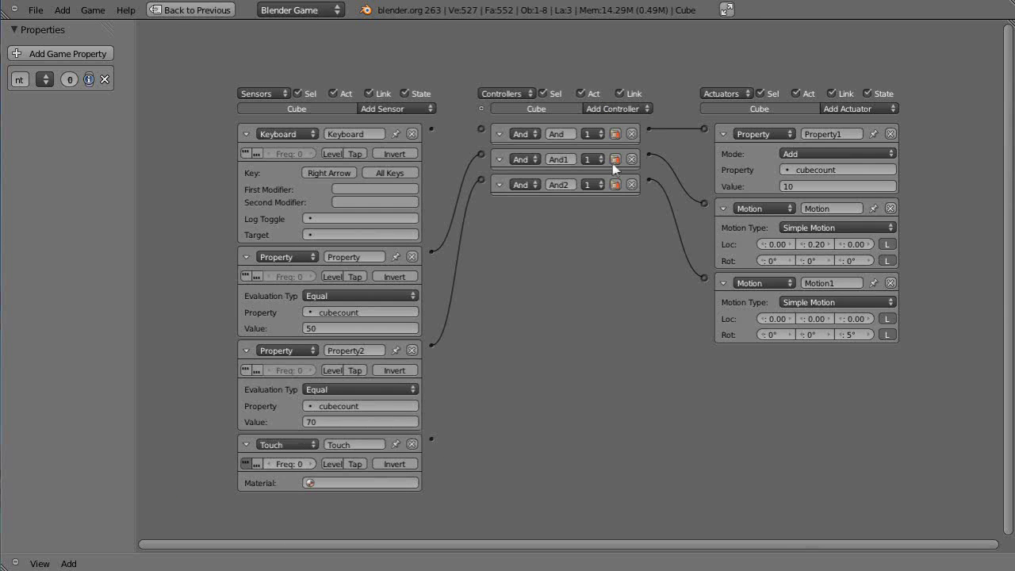
{"action": "left_click", "coordinate": [625, 109]}
{"action": "left_click", "coordinate": [612, 118]}
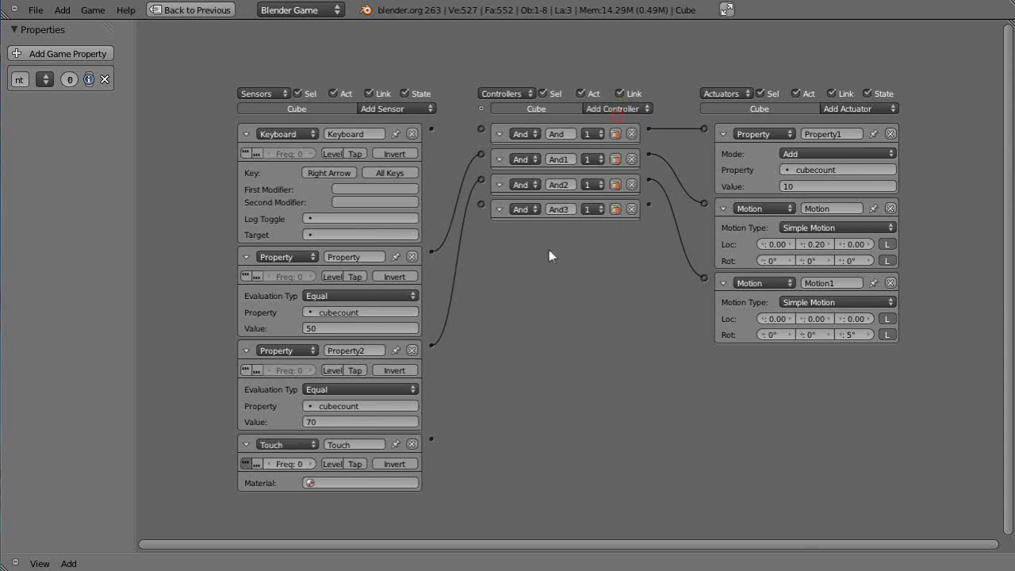
Wire Touch to And3 and And3 to Motion1, cutting the And2–Motion1 link.
{"action": "left_click_drag", "start_coordinate": [446, 406], "coordinate": [482, 204]}
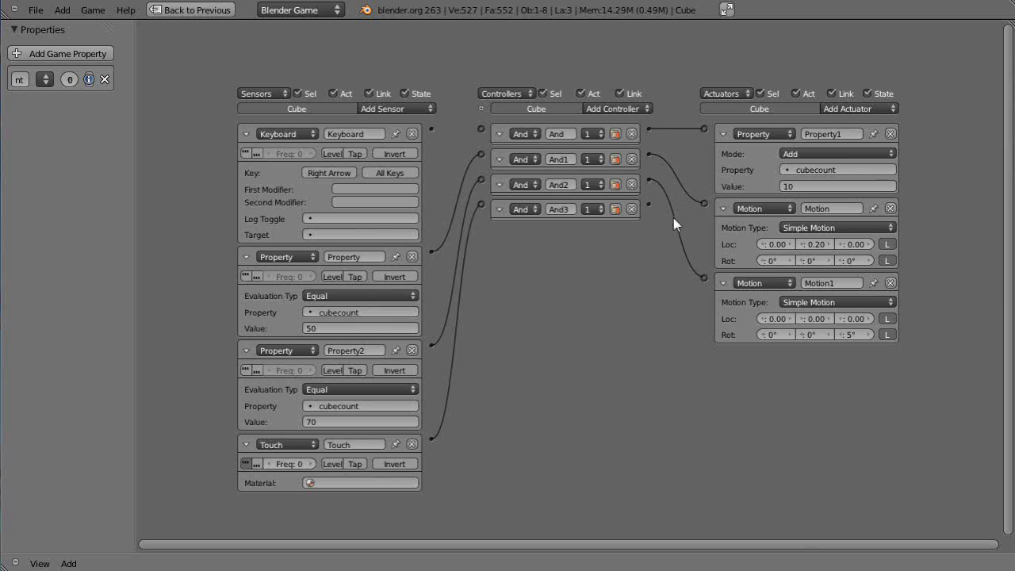
{"action": "right_click_drag", "start_coordinate": [676, 201], "coordinate": [665, 231], "text": "ctrl"}
{"action": "left_click_drag", "start_coordinate": [649, 207], "coordinate": [706, 280]}
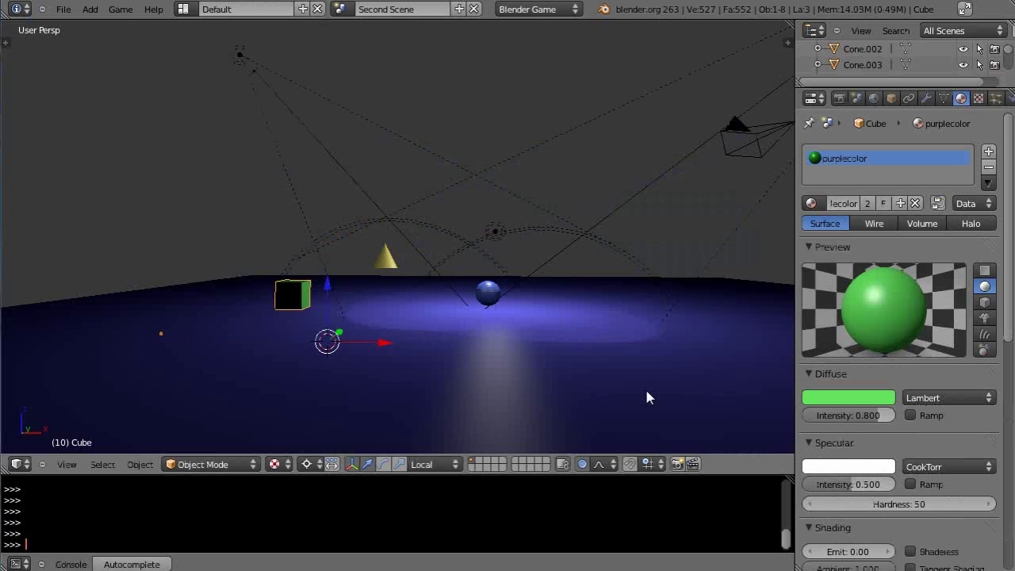
Frame the cube, cone and sphere in the viewport and start the game with P.
{"action": "middle_click_drag", "start_coordinate": [646, 397], "coordinate": [568, 378]}
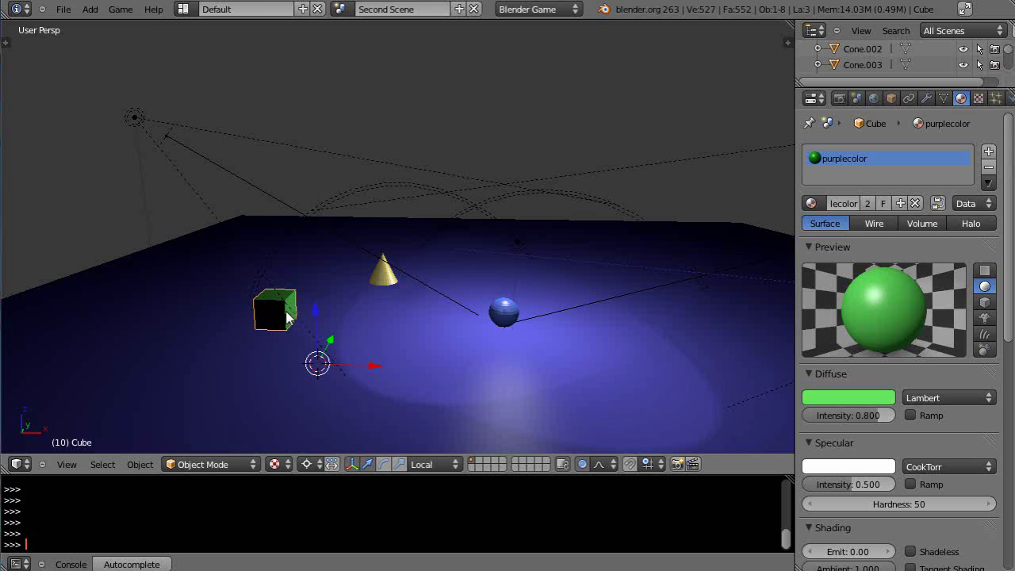
{"action": "middle_click_drag", "start_coordinate": [317, 309], "coordinate": [354, 318]}
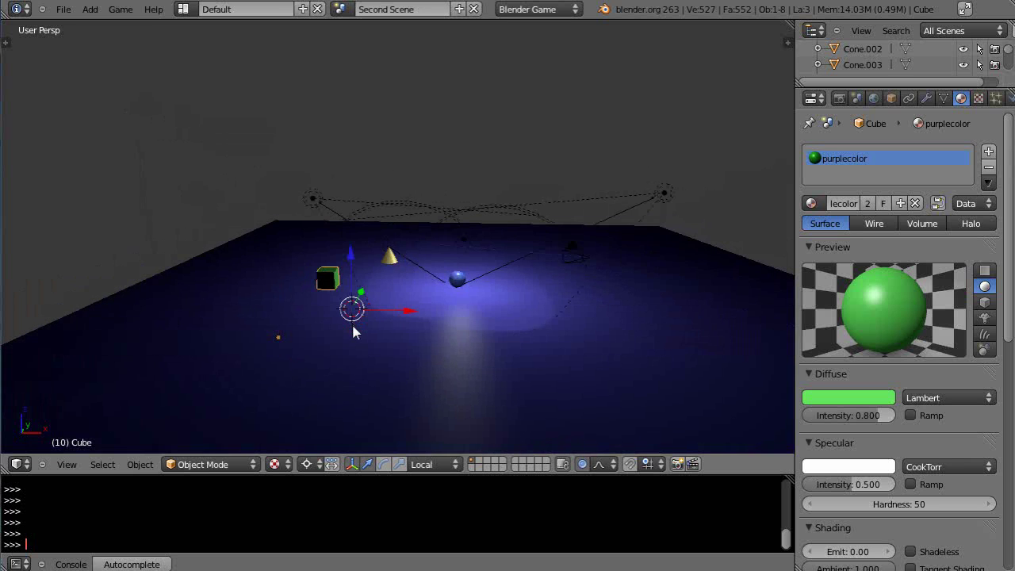
{"action": "scroll", "coordinate": [627, 379], "scroll_direction": "up", "scroll_amount": 3}
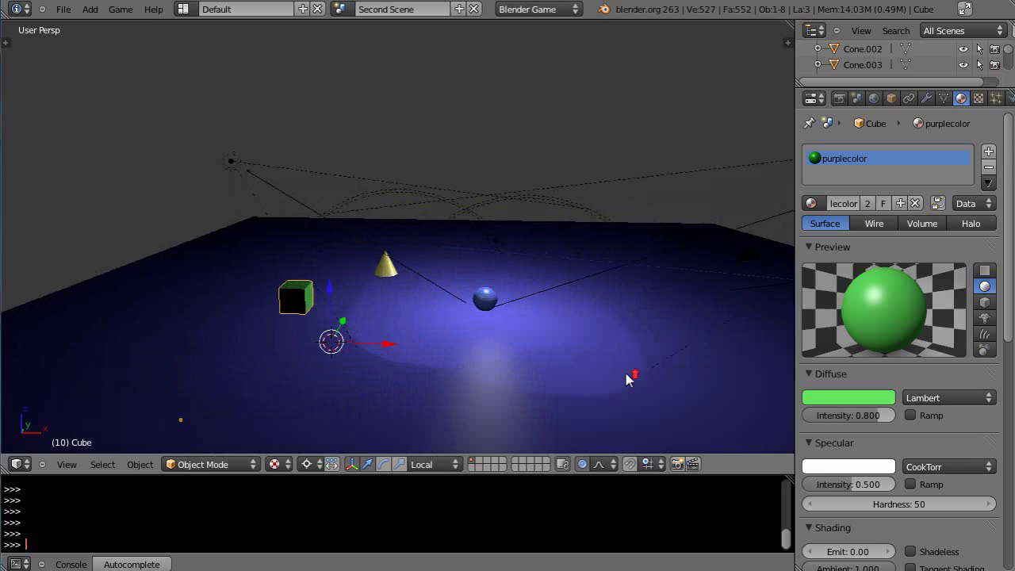
{"action": "key", "text": "p"}
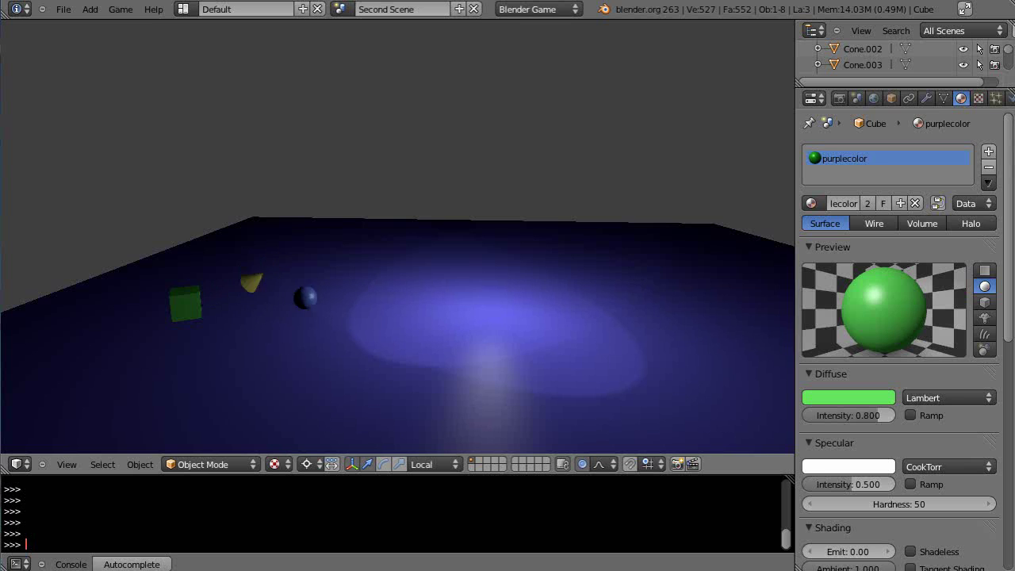
Stop and restart the game four times to watch the cube, cone and sphere move.
{"action": "key", "text": "Escape"}
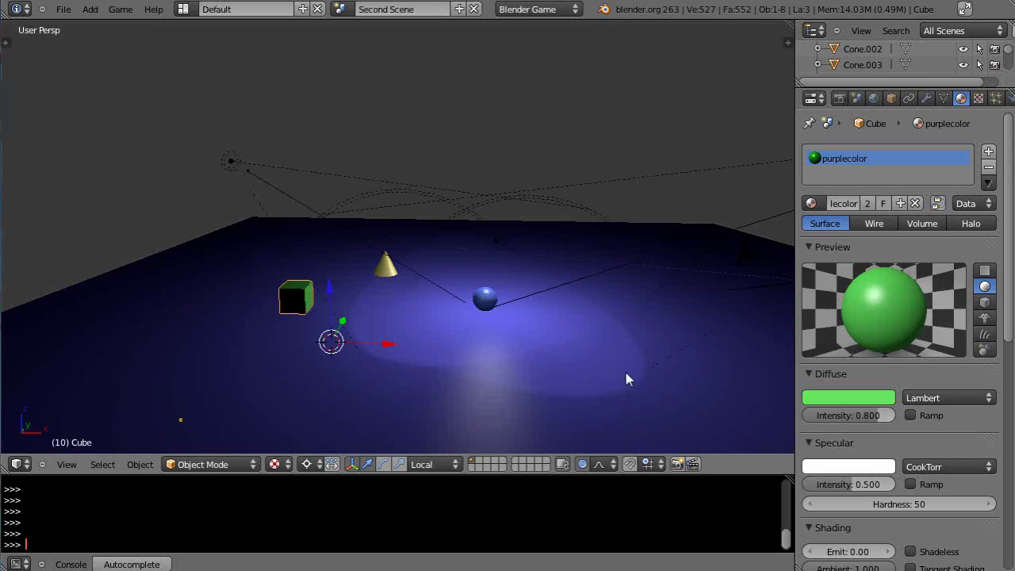
{"action": "key", "text": "p"}
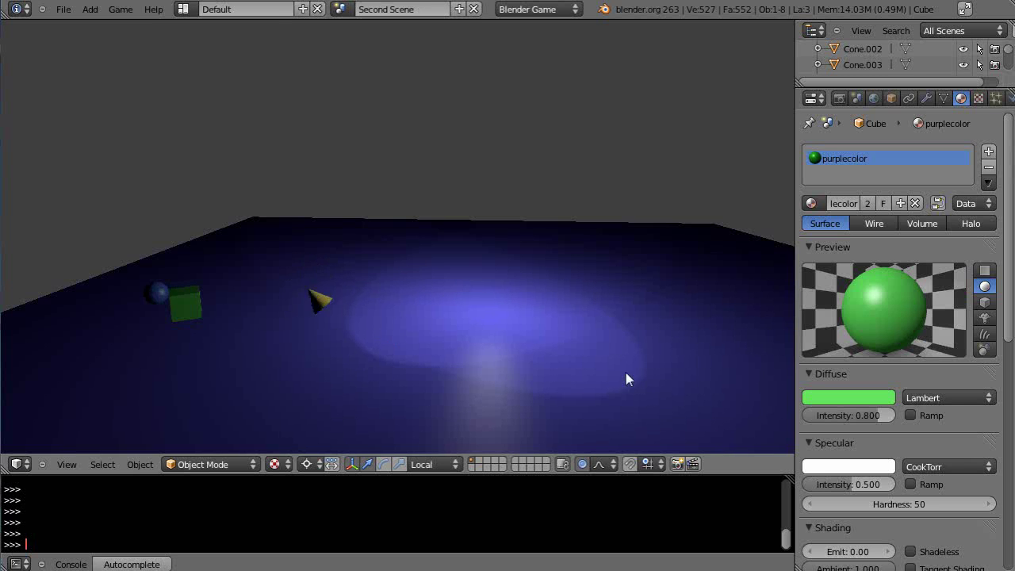
{"action": "key", "text": "Escape"}
{"action": "key", "text": "p"}
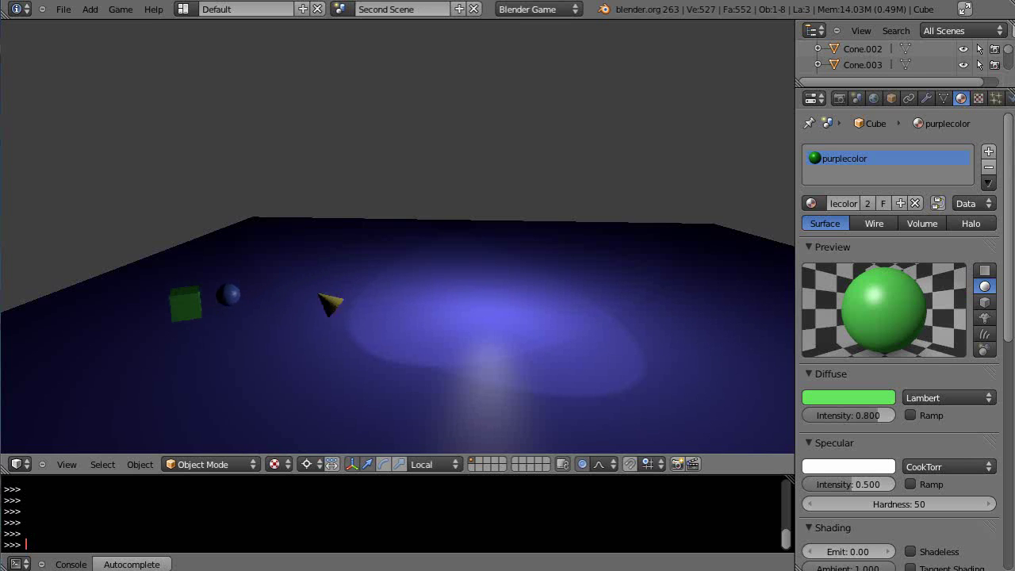
{"action": "key", "text": "Escape"}
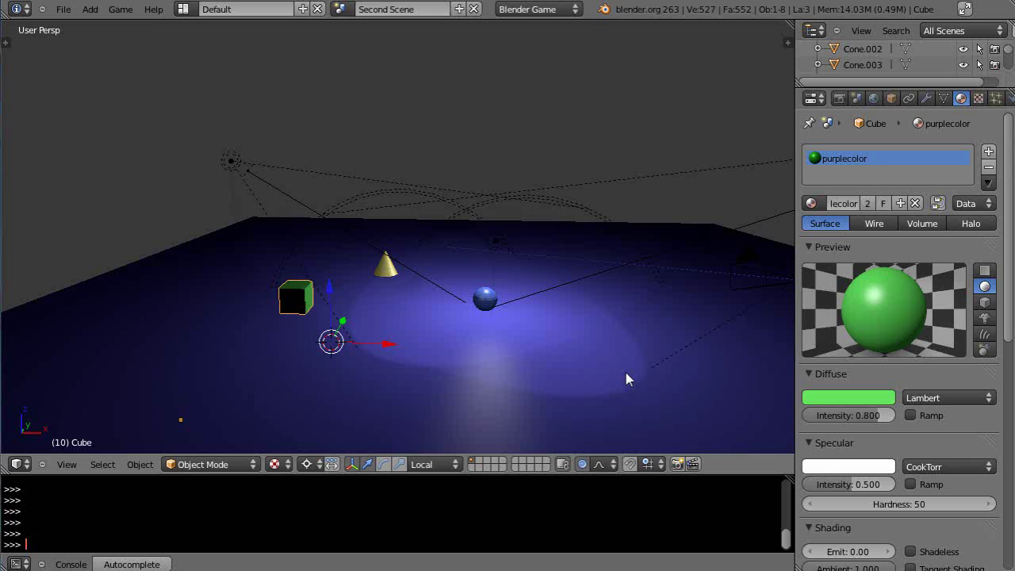
{"action": "key", "text": "p"}
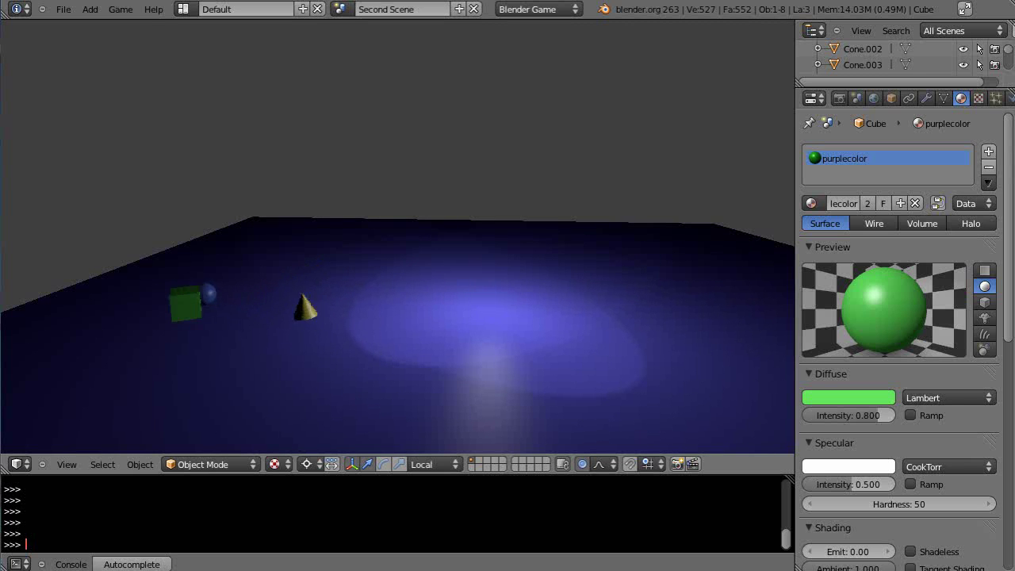
{"action": "key", "text": "Escape"}
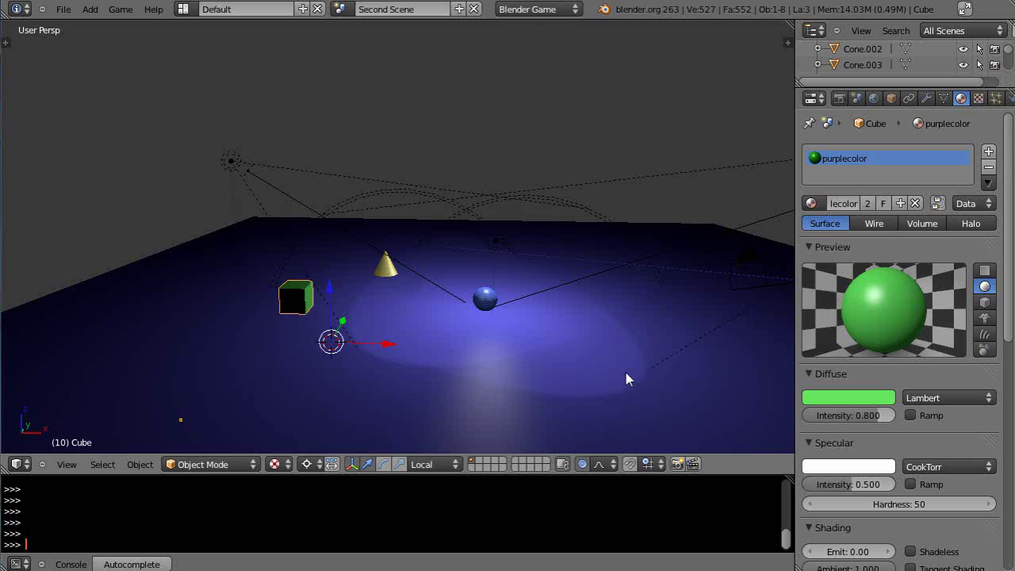
{"action": "key", "text": "p"}
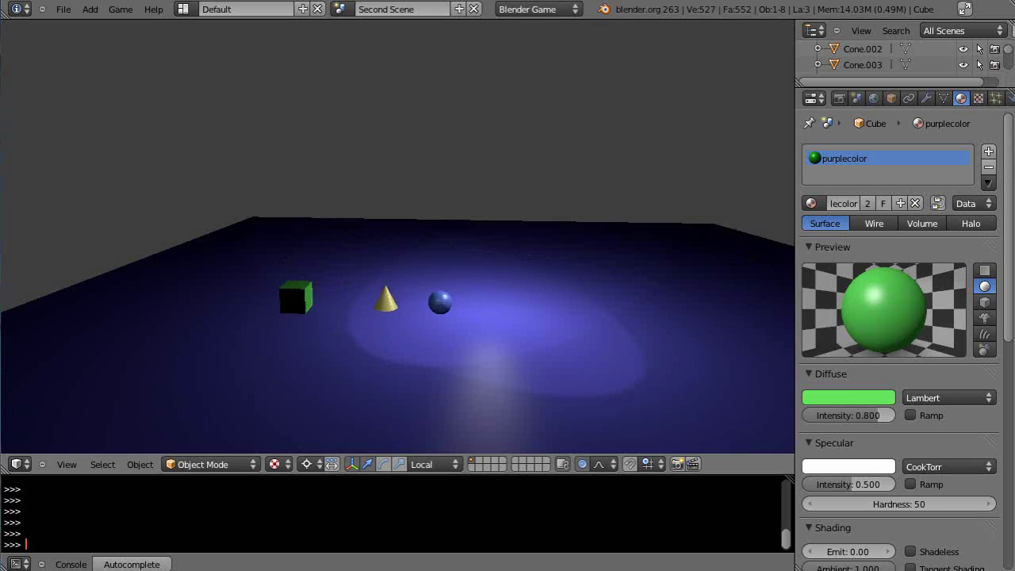